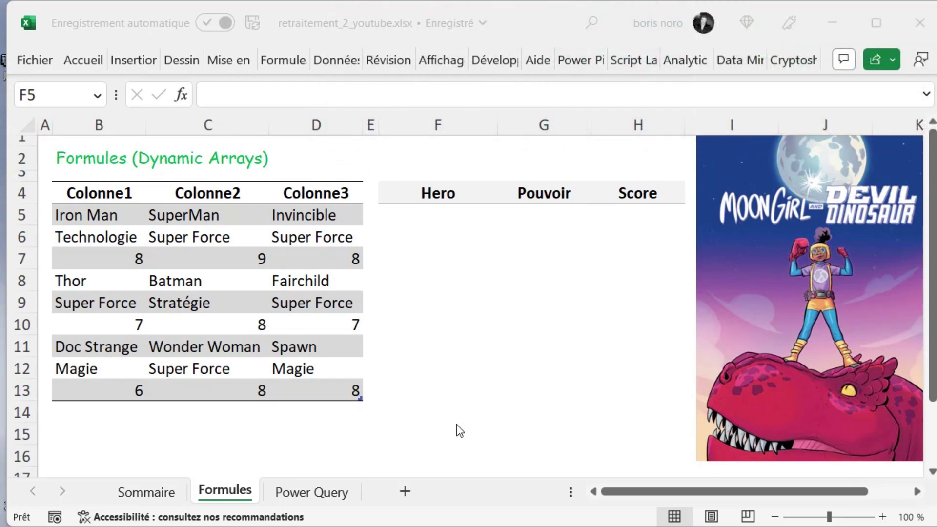
In F5, stack T_Hero Colonne1, Colonne2 and Colonne3 with =ASSEMB.V
click(424, 221)
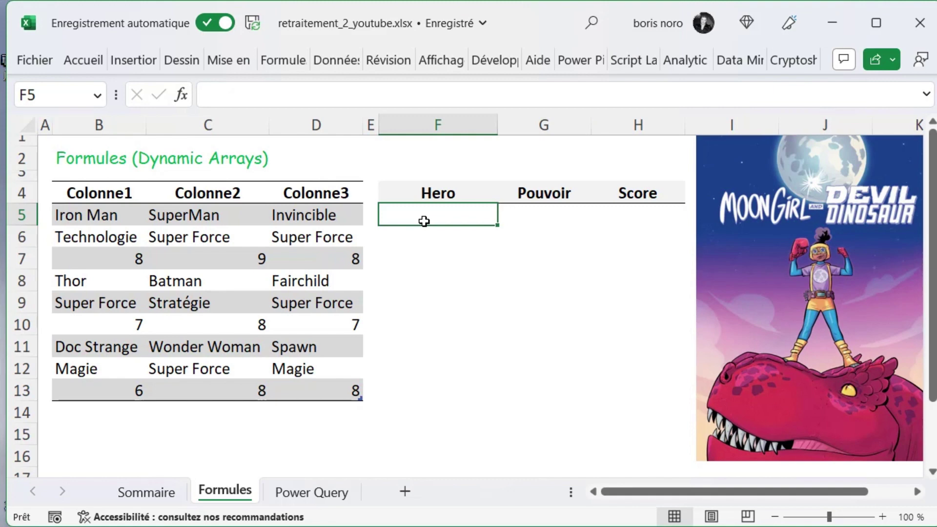
text(=)
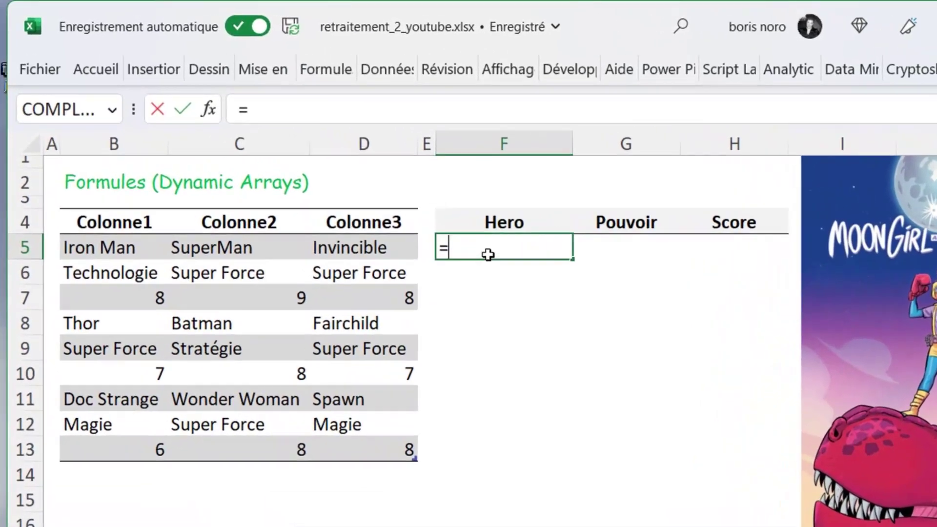
text(ASSEMB.V(T_Hero[@Colonne1)
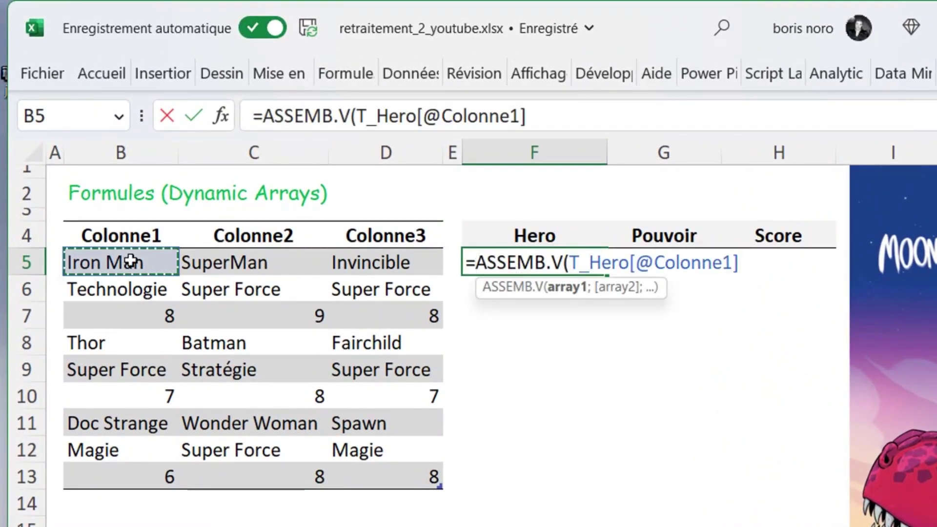
drag(129, 261, 132, 476)
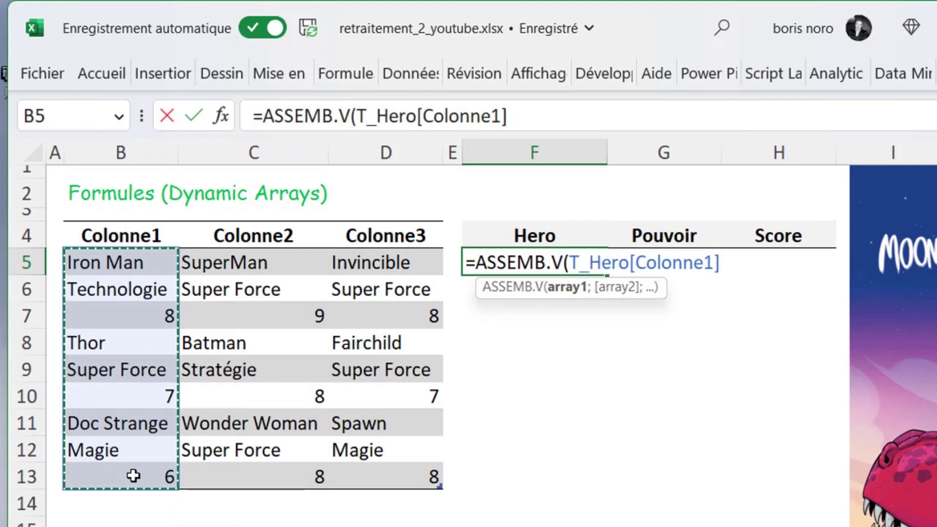
text(;)
drag(254, 264, 254, 470)
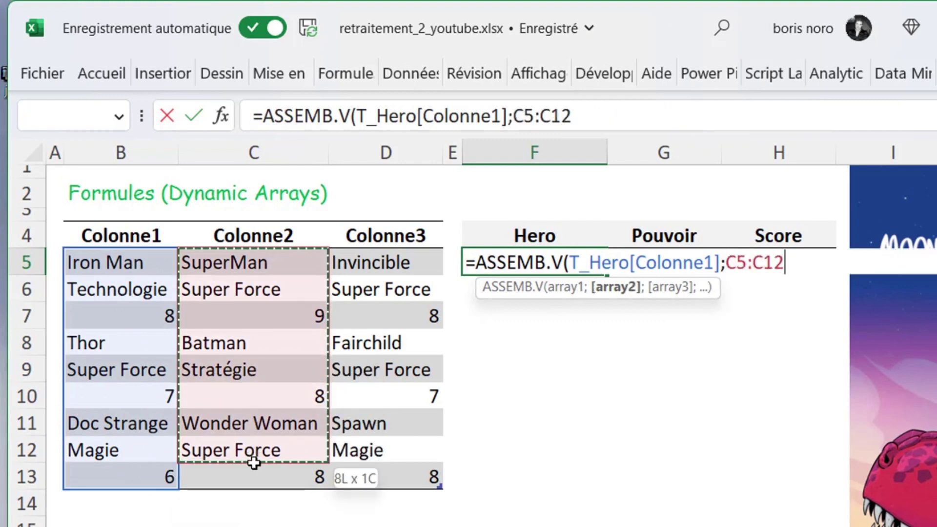
text(;)
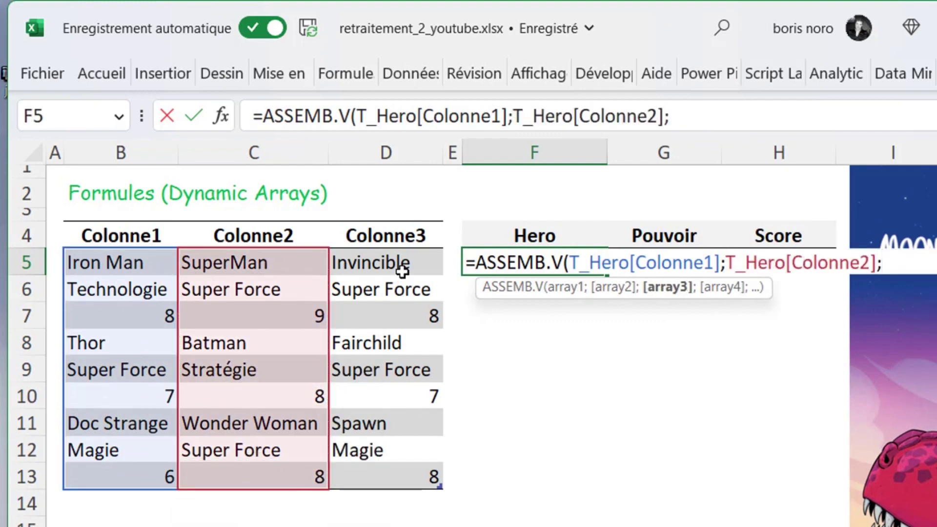
click(402, 269)
drag(402, 269, 409, 475)
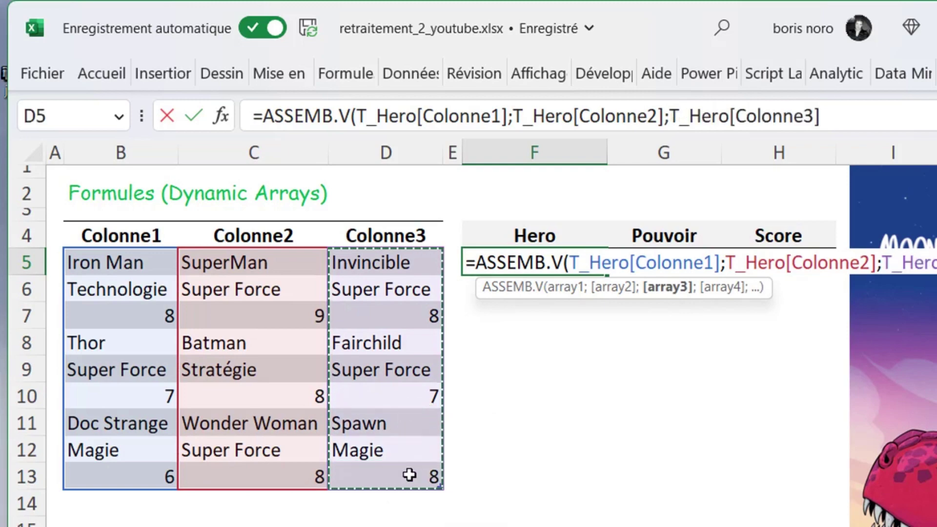
text())
key(Return)
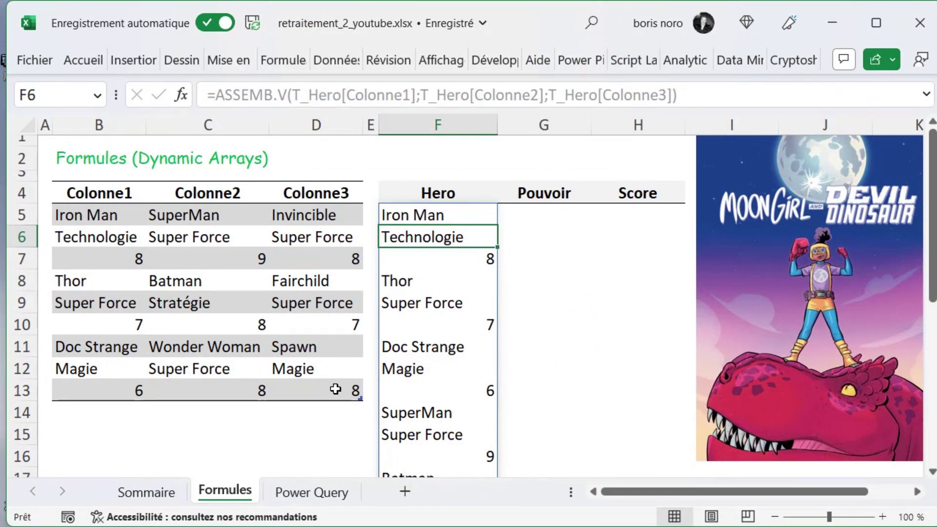
Wrap the stacked list in ORGA.LIGNES with 3 to spill a three-column table
key(Up)
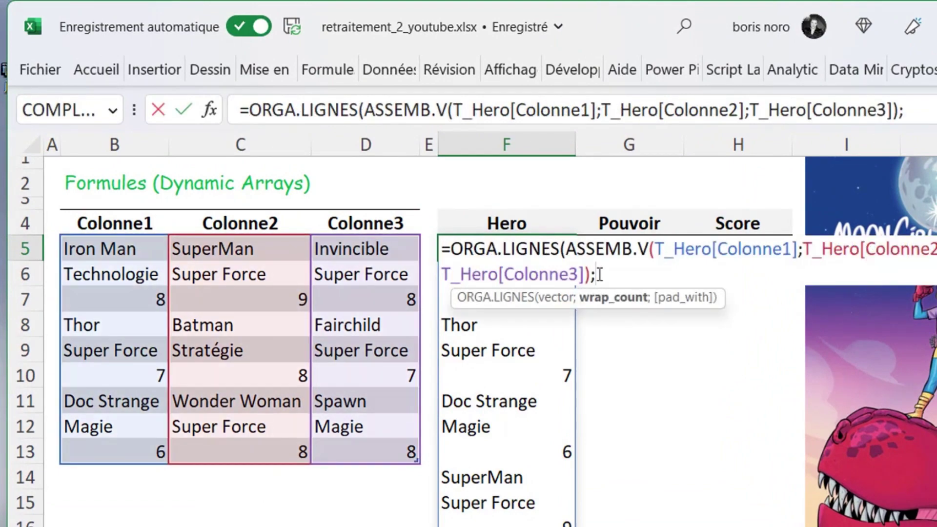
text(3)
text())
key(Return)
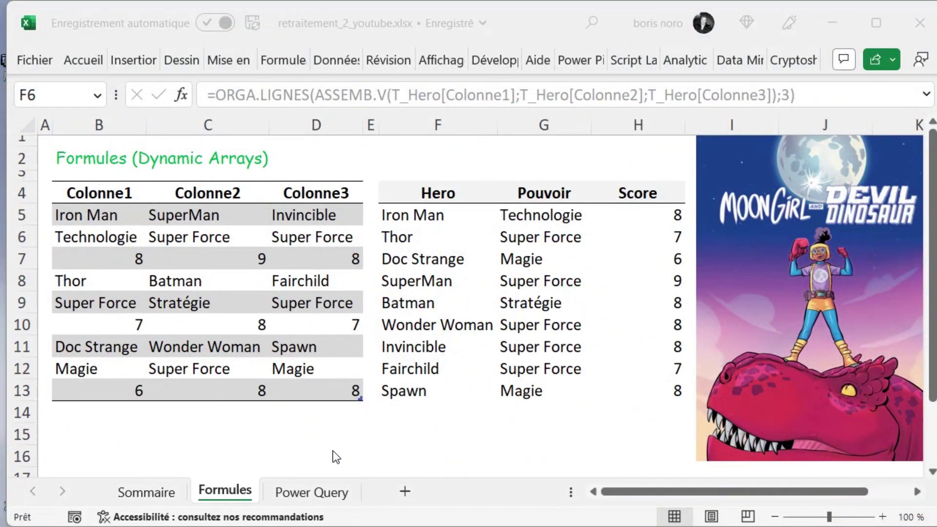
Load the hero table on the Power Query sheet into Power Query as T_Heros
click(309, 493)
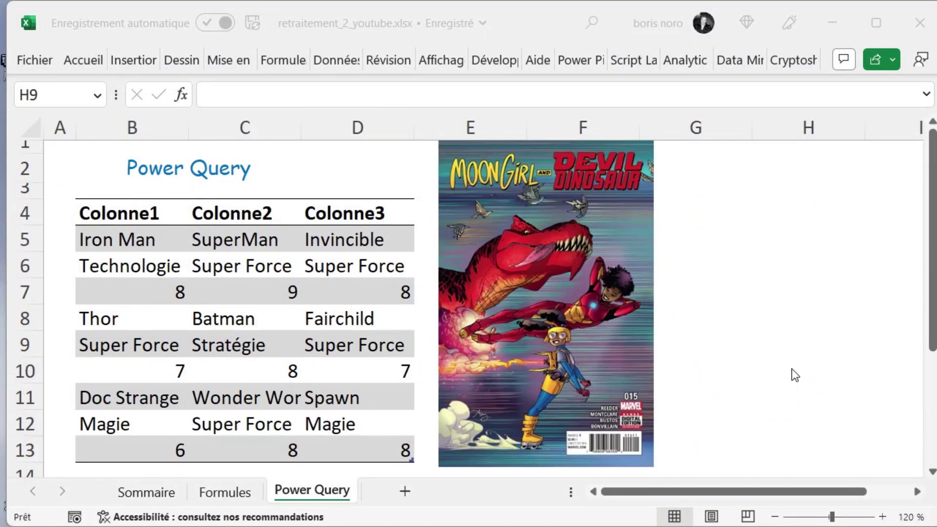
click(143, 264)
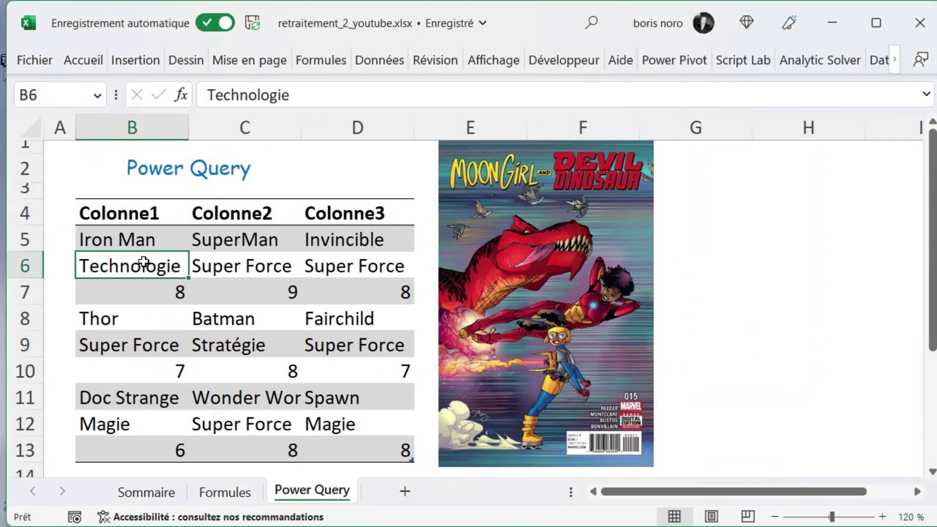
right_click(144, 264)
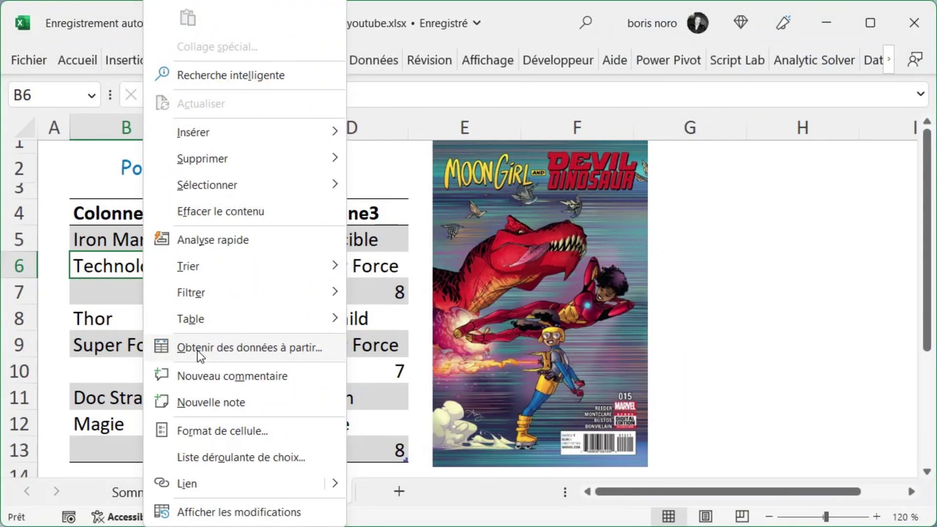
click(197, 351)
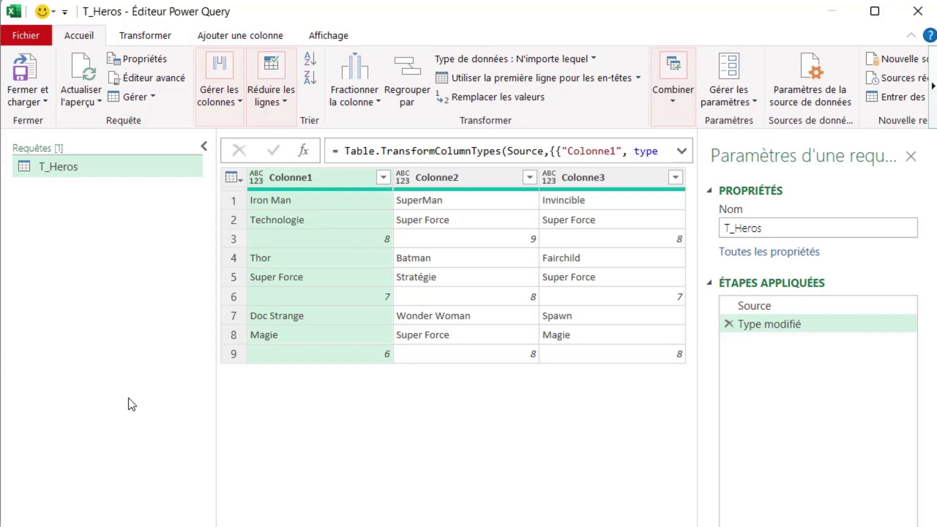
Transpose the T_Heros table into three rows and scroll across the resulting columns
click(152, 38)
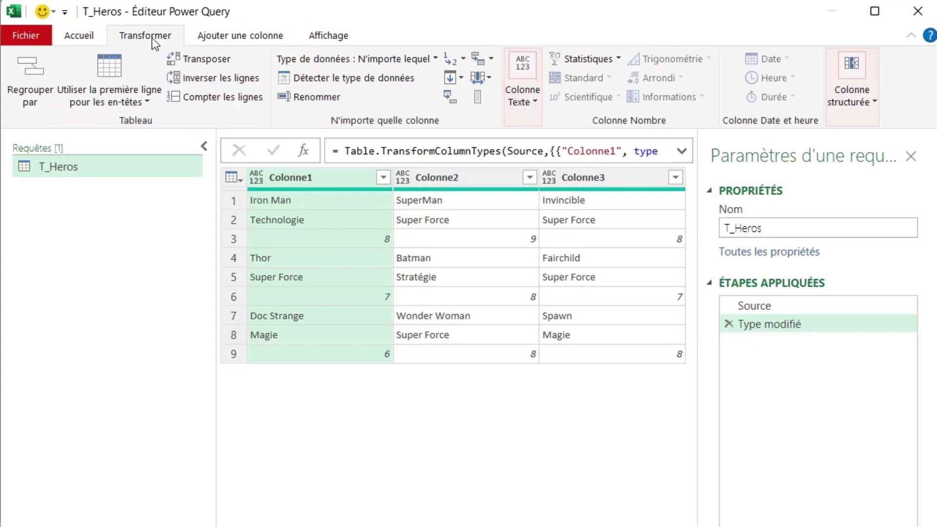
click(199, 64)
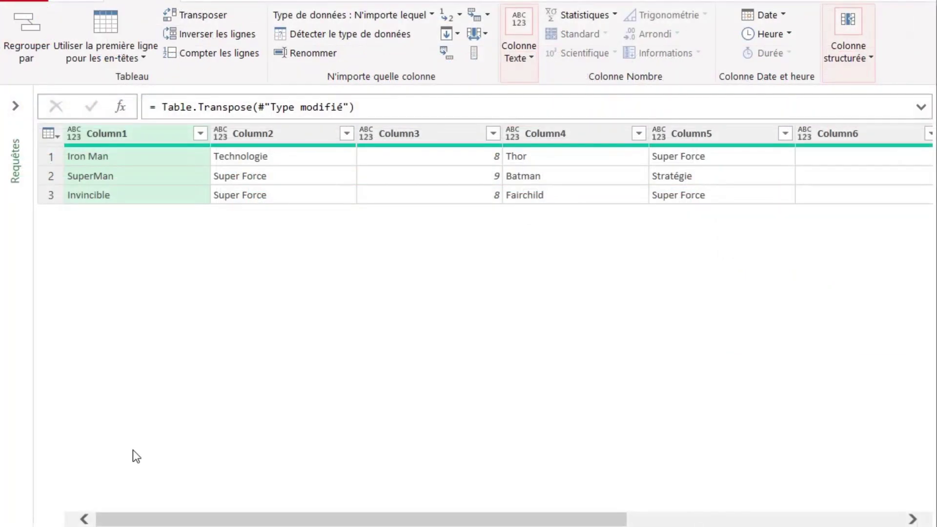
mouse_move(427, 519)
mouse_down()
mouse_move(729, 508)
mouse_move(385, 502)
mouse_up()
Add an Index column starting from 0
click(247, 40)
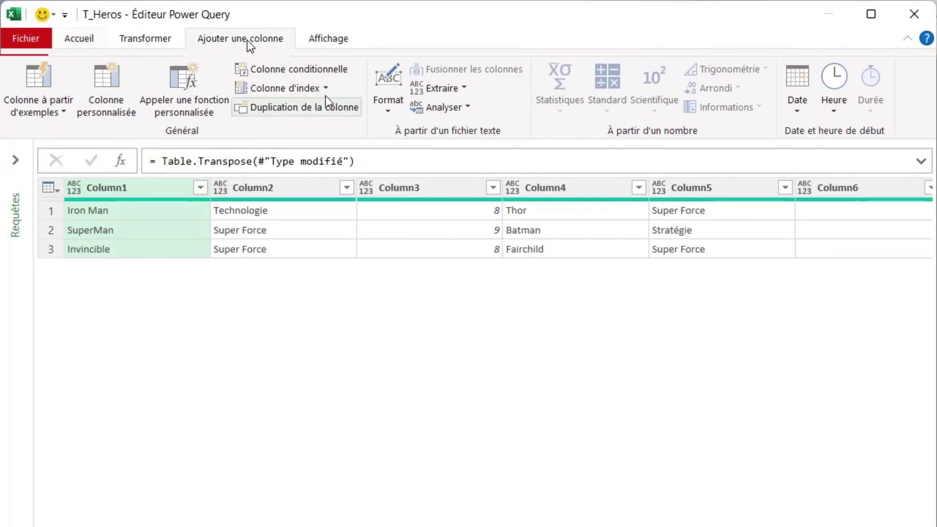
click(326, 88)
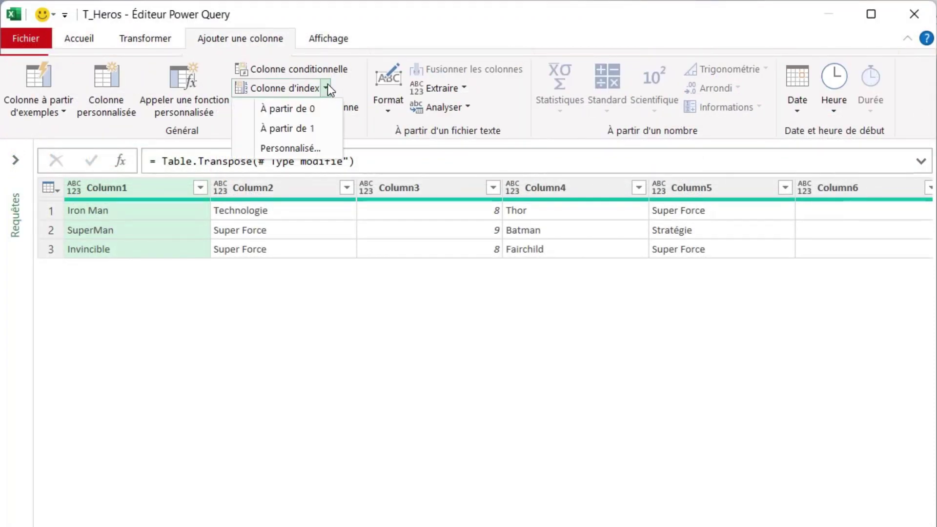
click(313, 109)
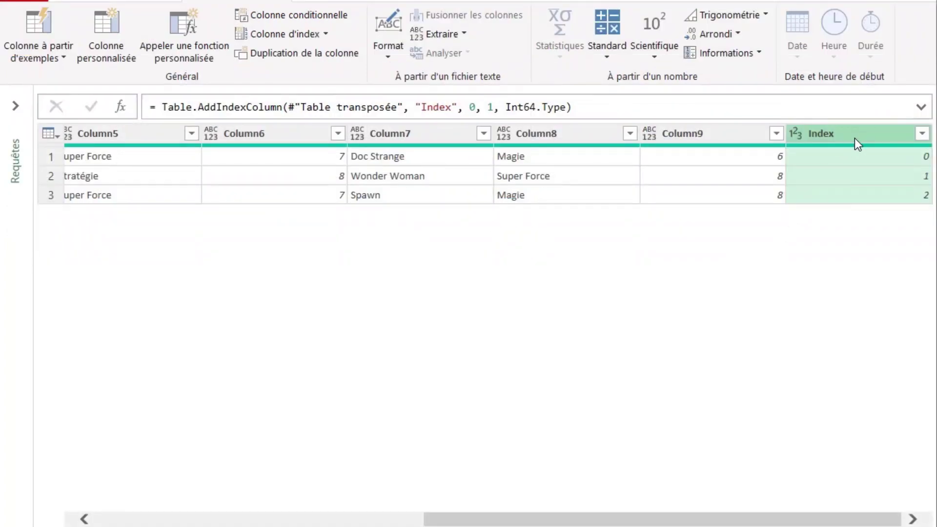
Unpivot every column except Index into Attribut and Valeur
scroll(247, 41, up, 1)
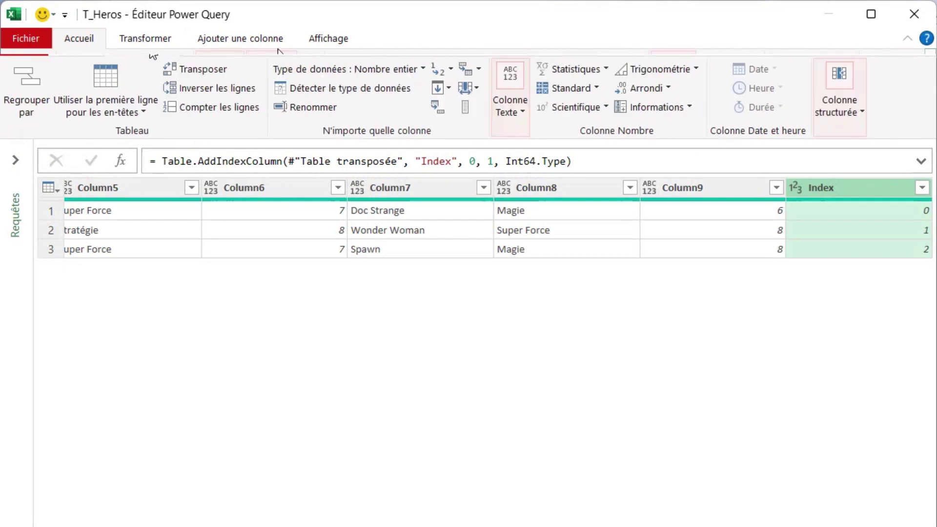
click(478, 70)
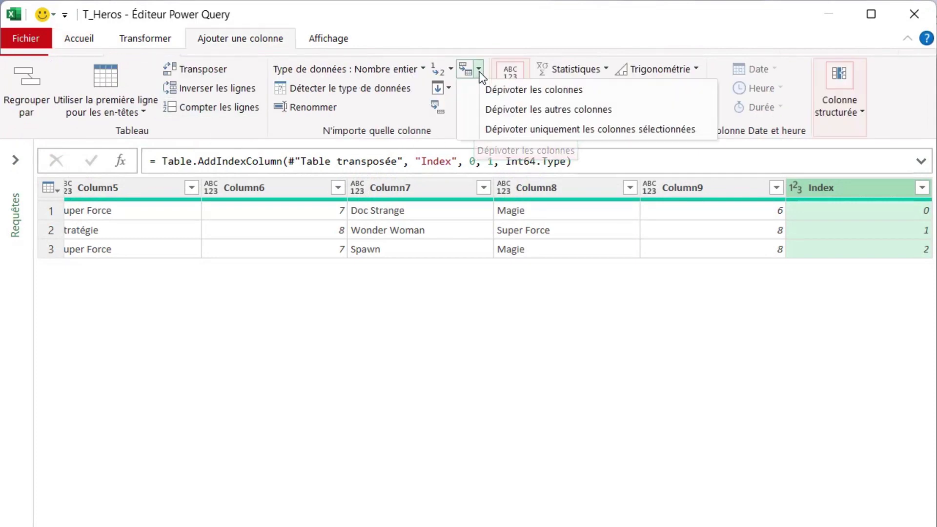
click(503, 112)
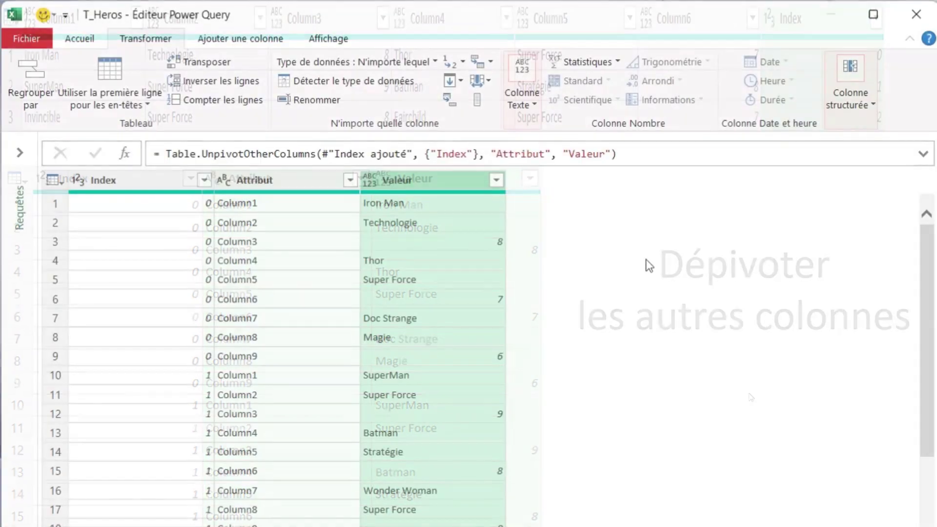
Remove all columns except Valeur, then add a new Index column starting at 0
right_click(464, 184)
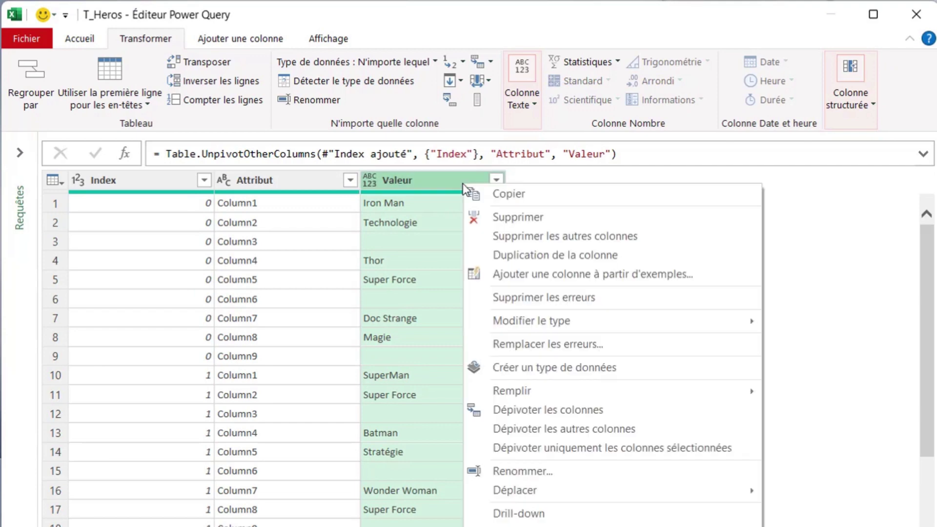
click(506, 238)
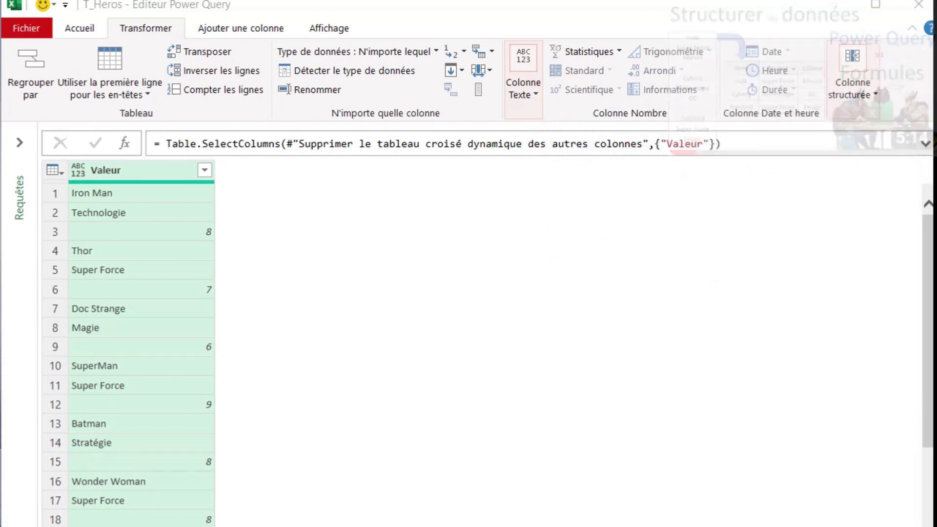
click(268, 30)
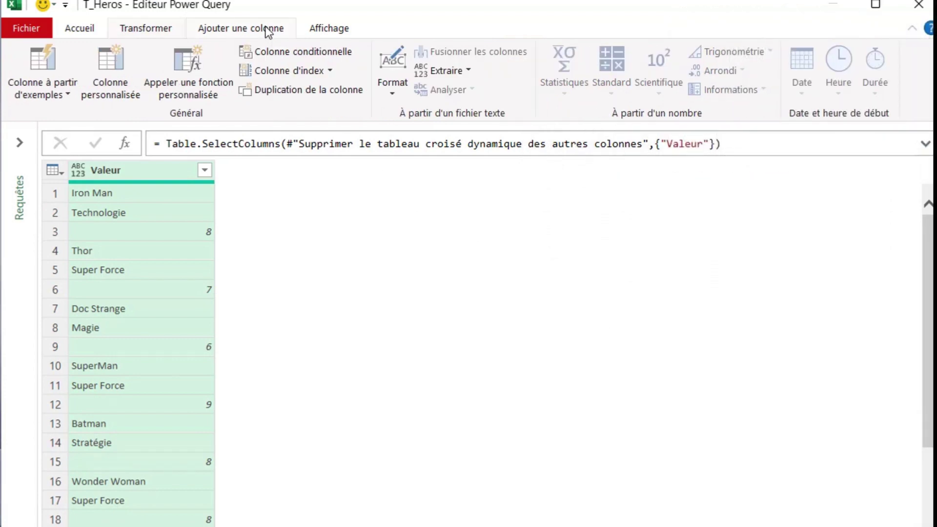
click(330, 71)
click(319, 91)
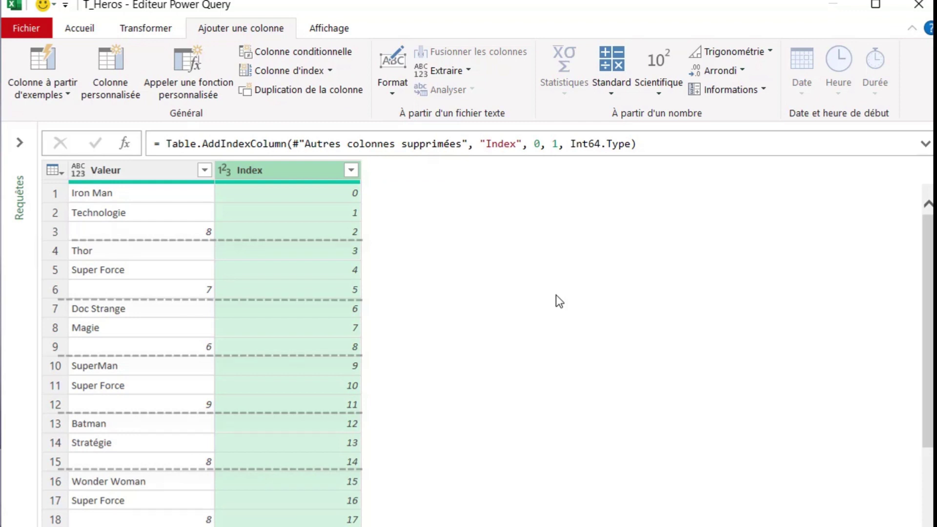
Add a Division entière column dividing Index by 3 as an integer
click(616, 92)
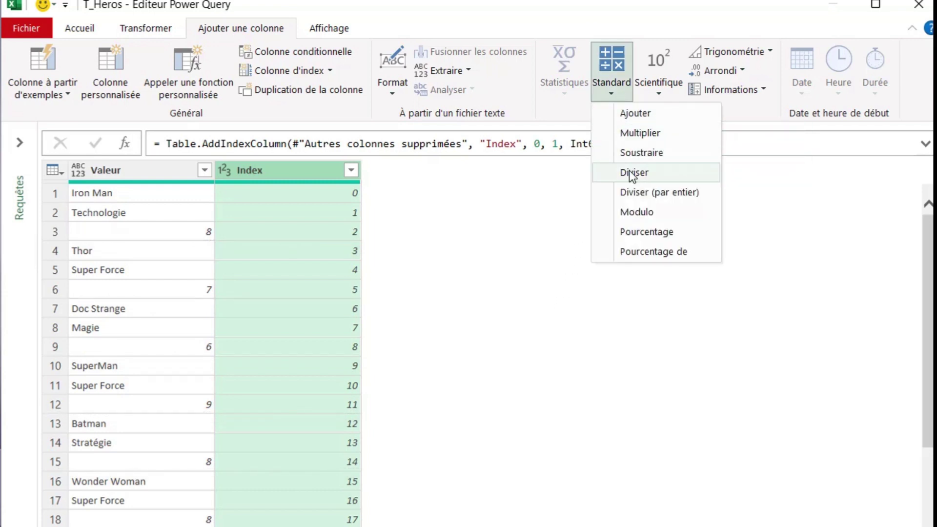
click(634, 194)
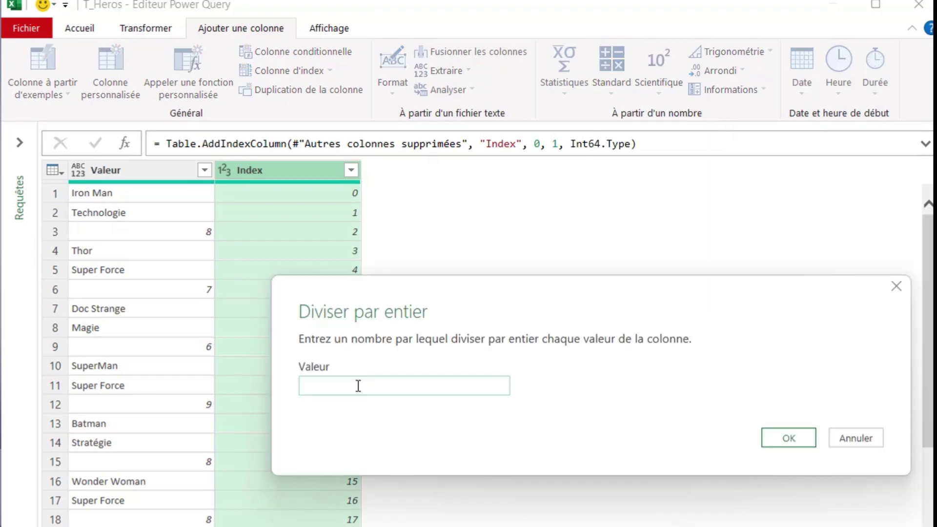
text(3)
click(784, 454)
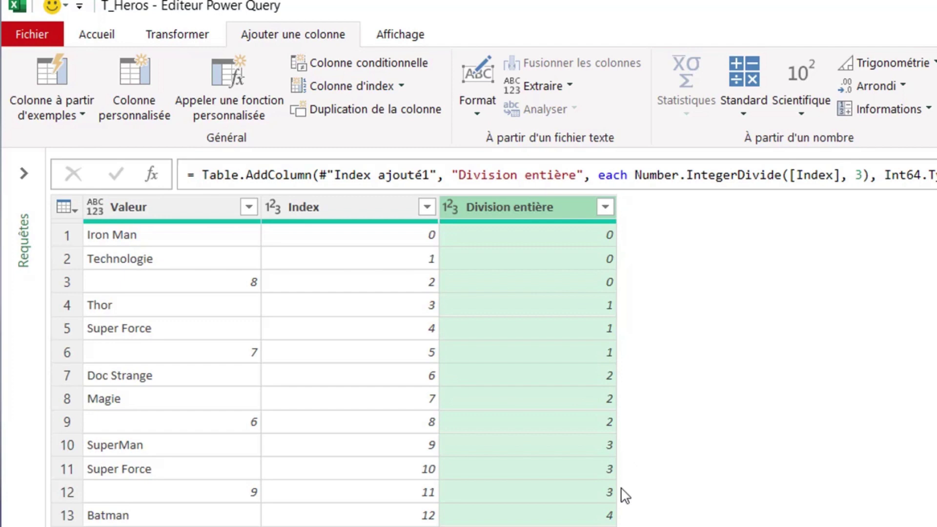
Add a Modulo column computing Index modulo 3
click(351, 209)
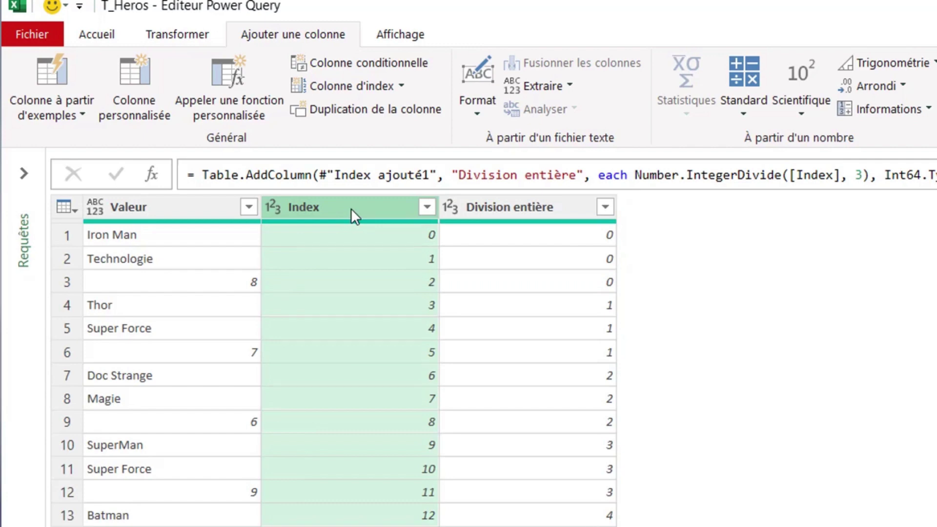
click(751, 110)
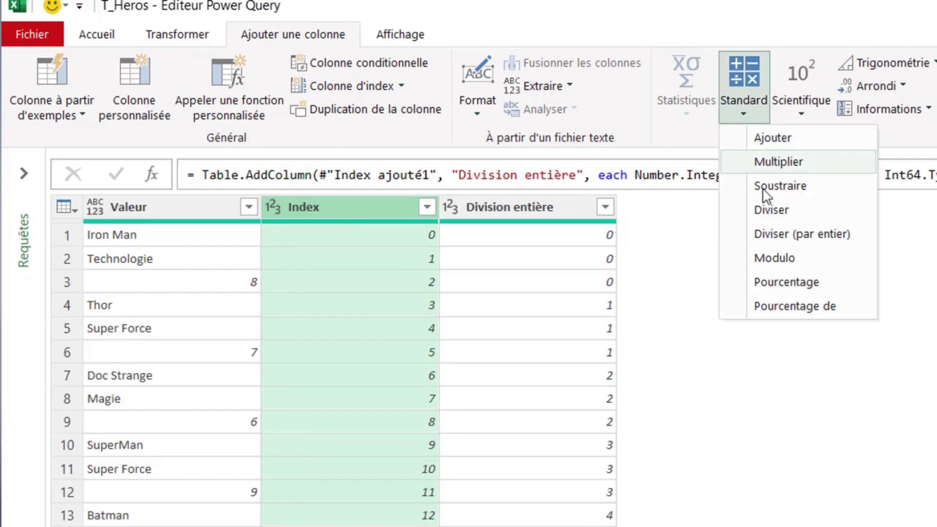
click(774, 257)
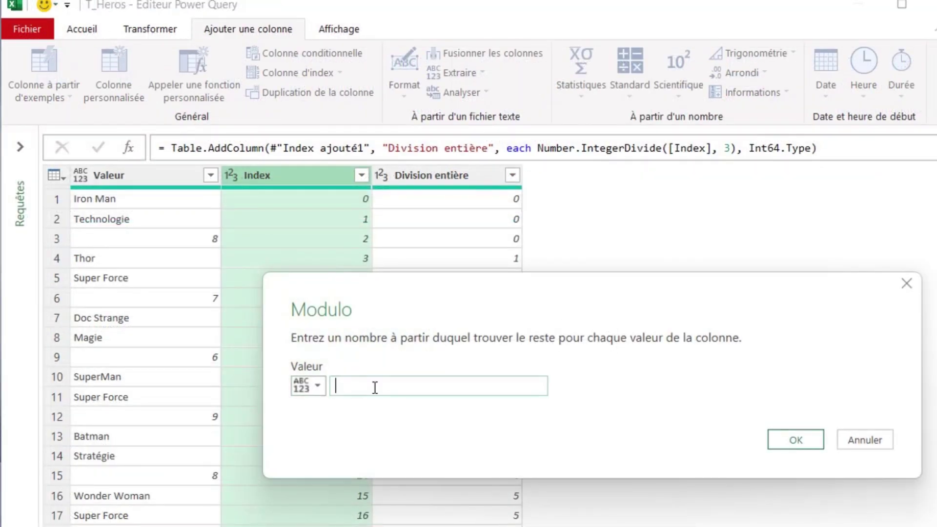
text(3)
click(795, 437)
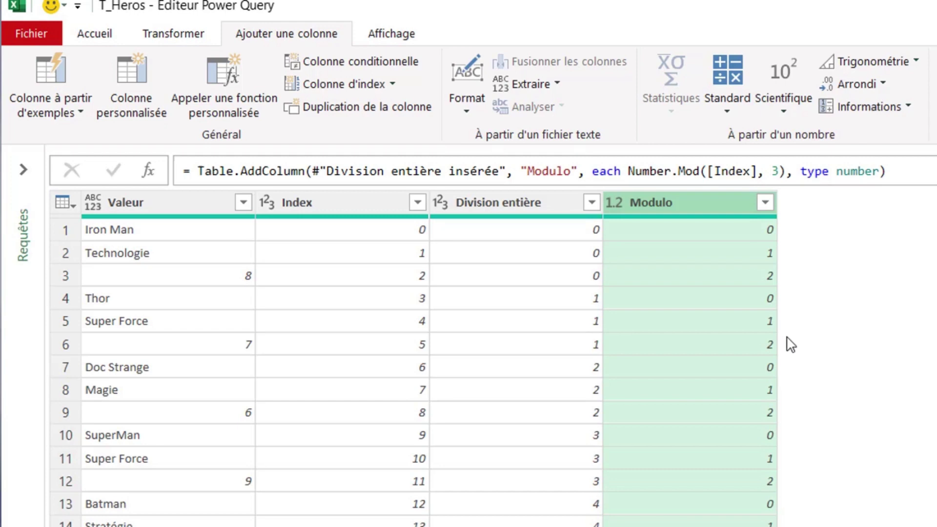
Delete the Index column
click(336, 215)
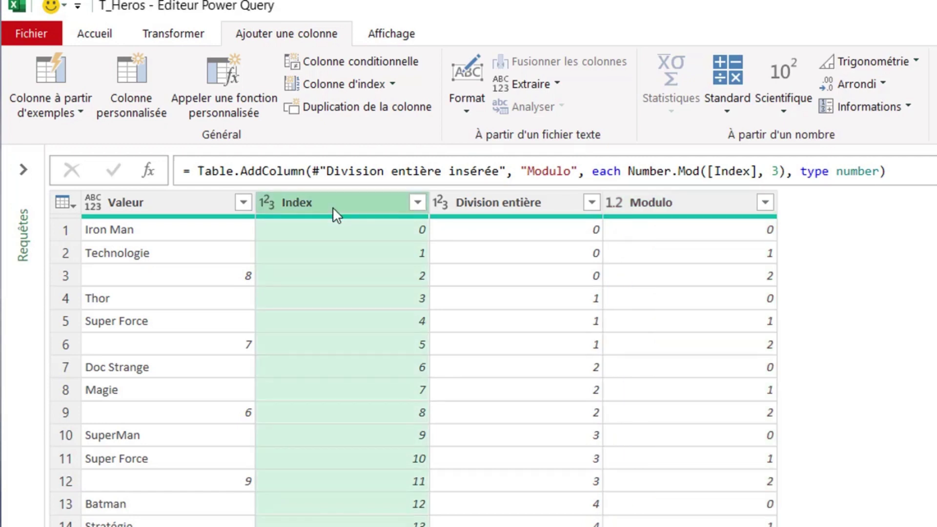
right_click(333, 208)
click(356, 199)
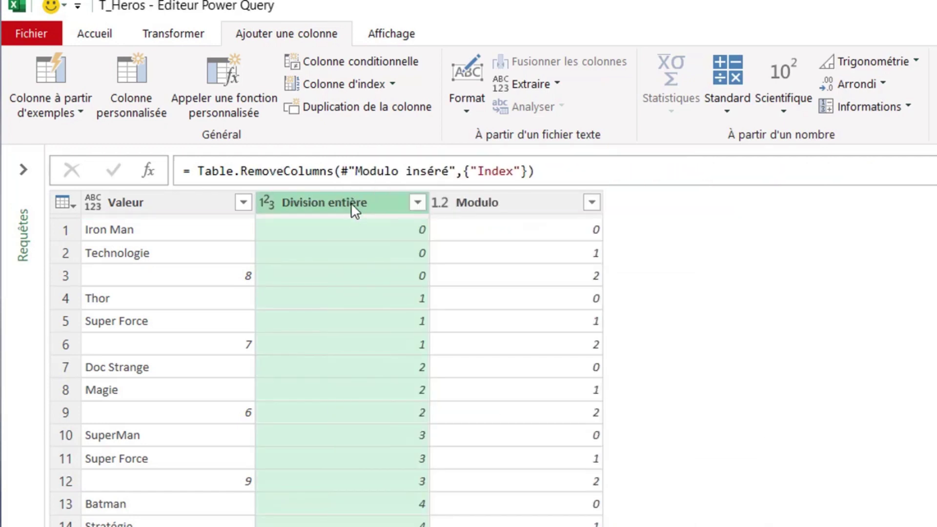
Pivot the Modulo column with Valeur as values and Ne pas agréger
click(522, 203)
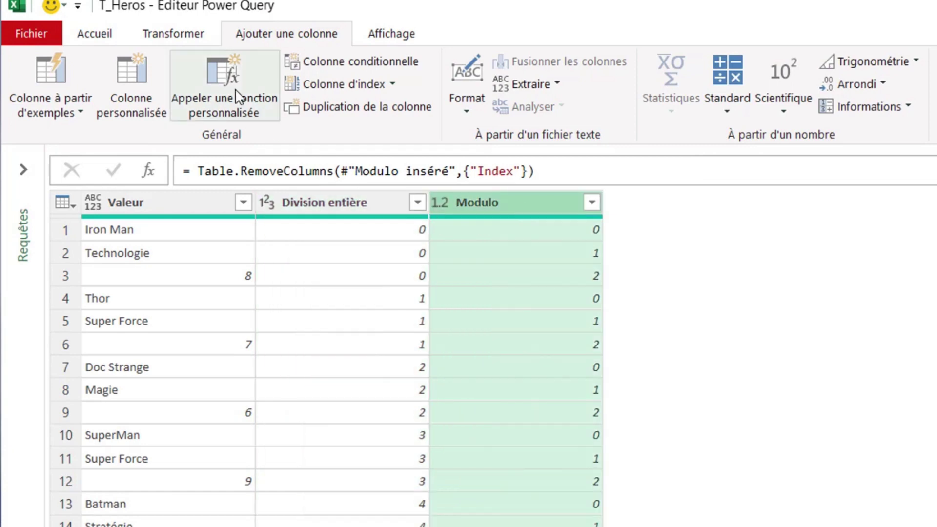
click(192, 35)
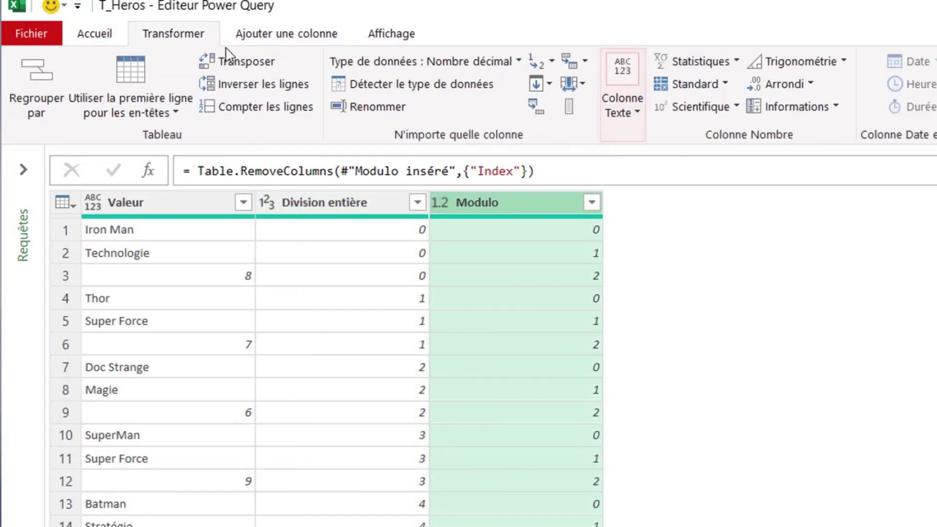
click(538, 109)
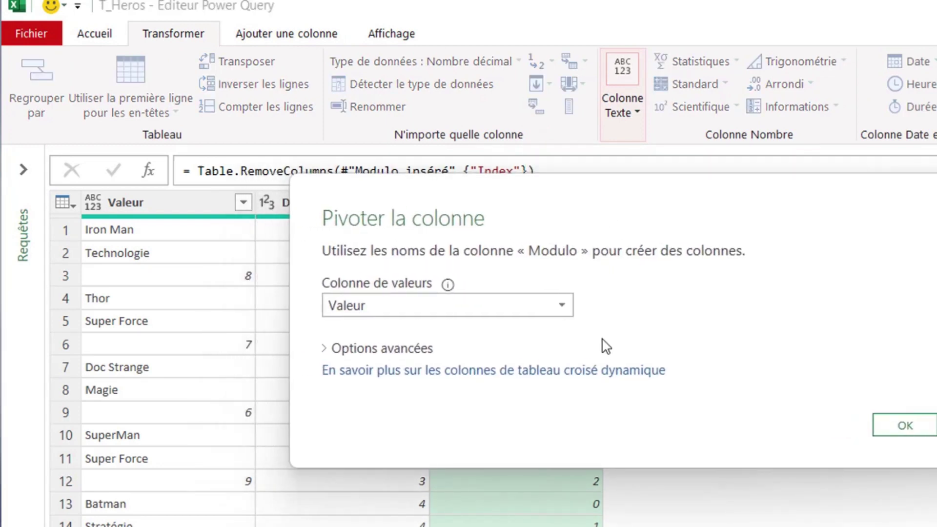
click(326, 352)
click(561, 393)
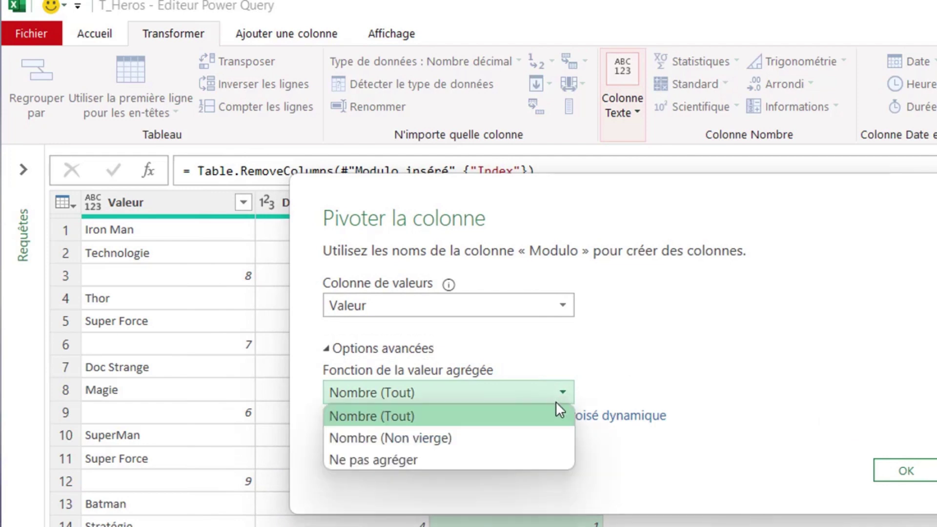
click(522, 463)
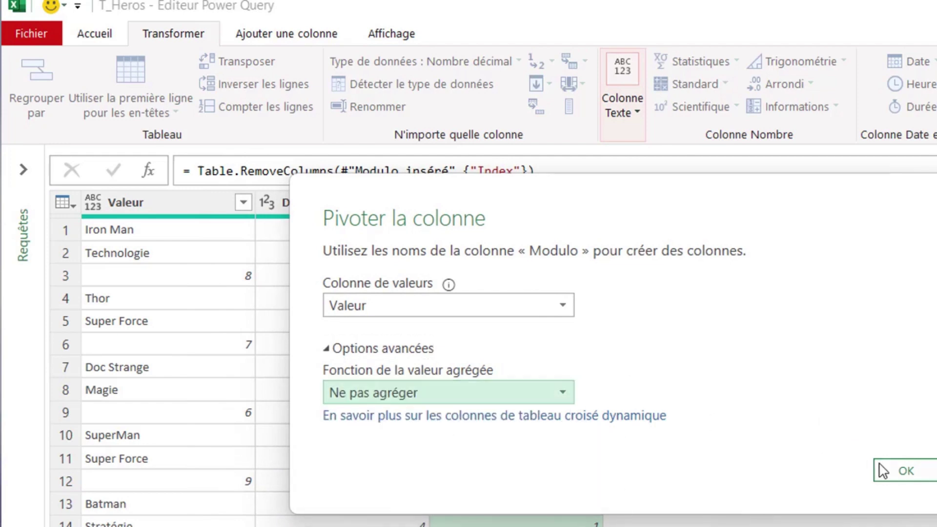
click(893, 478)
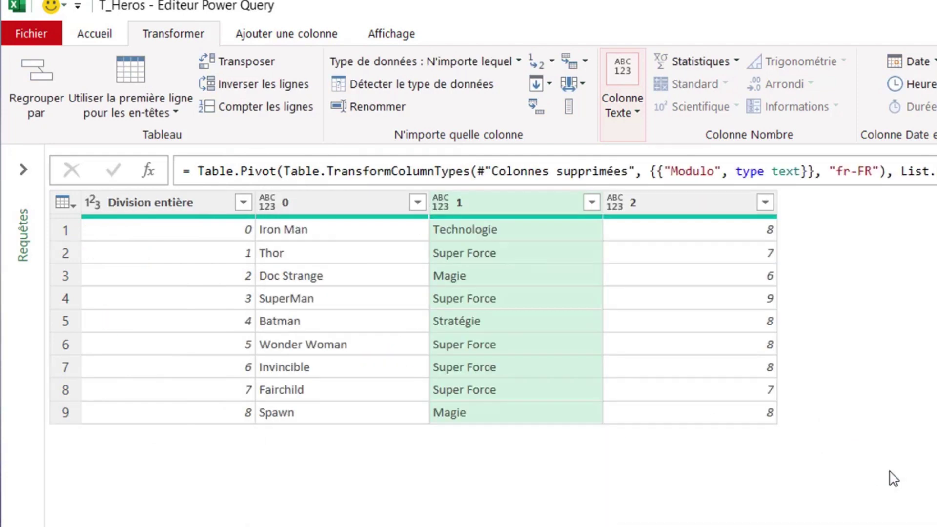
Delete the Division entière column and rename columns 0, 1, 2 to Hero, Pouvoir, Score
click(189, 202)
right_click(190, 200)
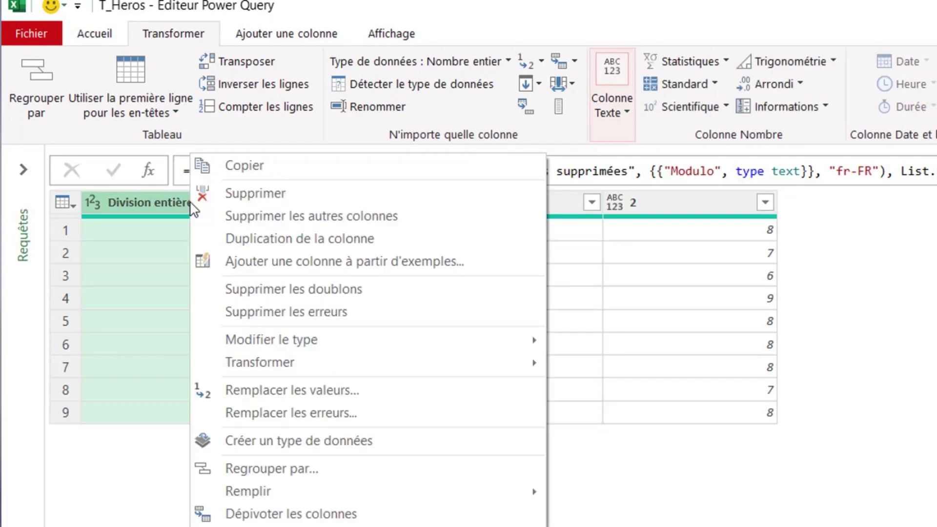
click(206, 194)
double_click(189, 203)
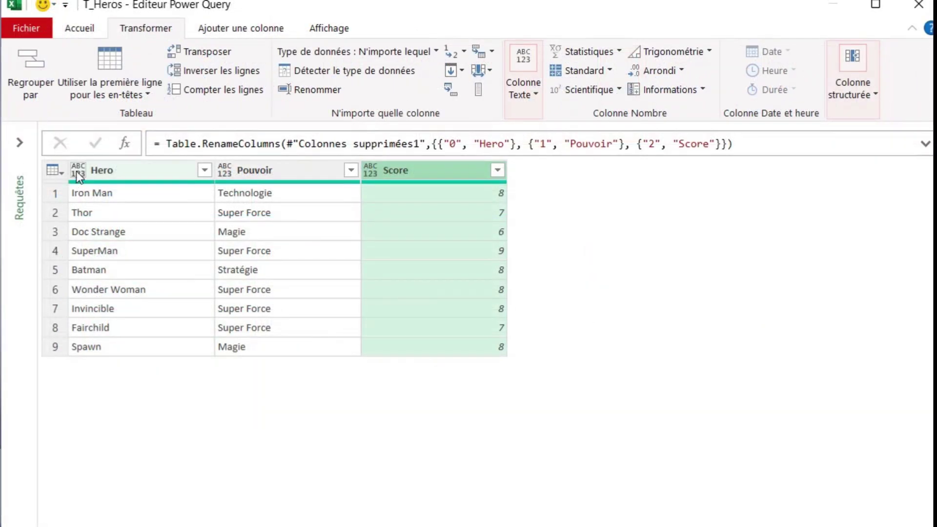
Set Hero and Pouvoir to Texte and Score to Nombre entier
click(78, 172)
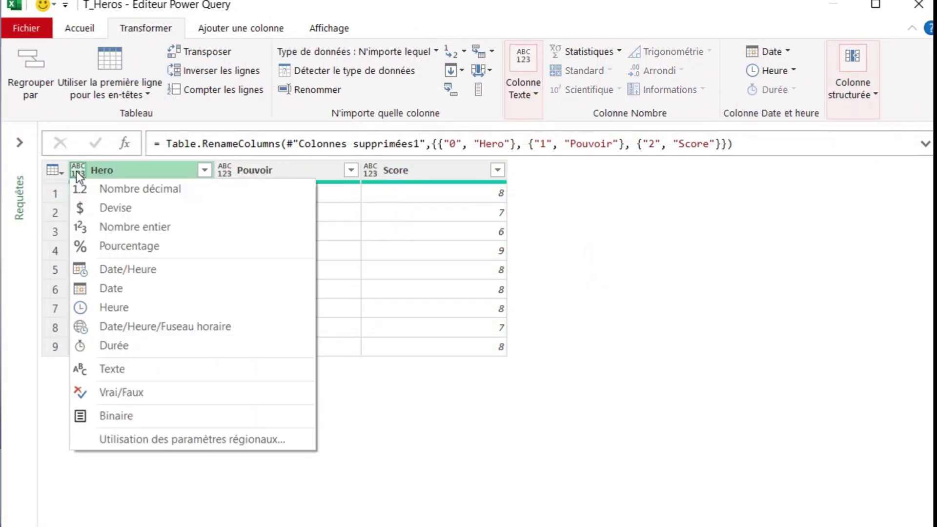
click(114, 374)
click(227, 170)
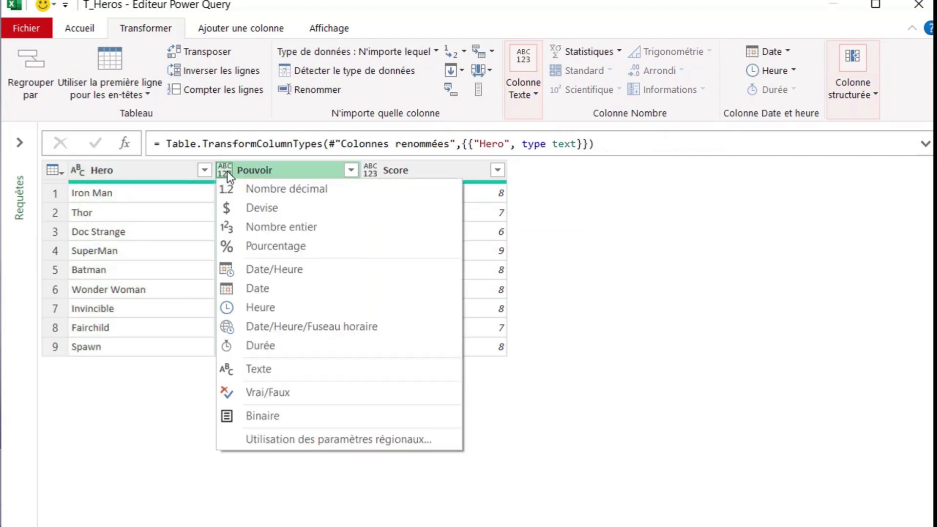
click(254, 371)
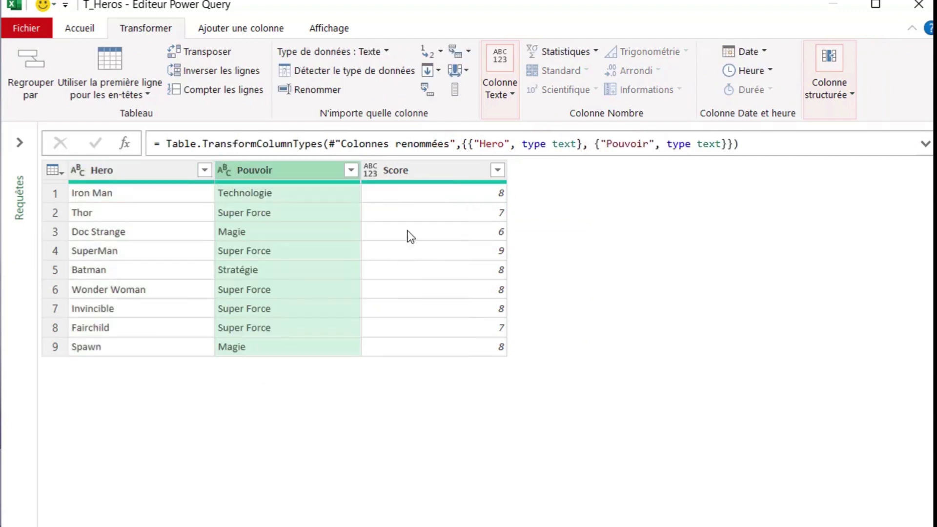
click(375, 170)
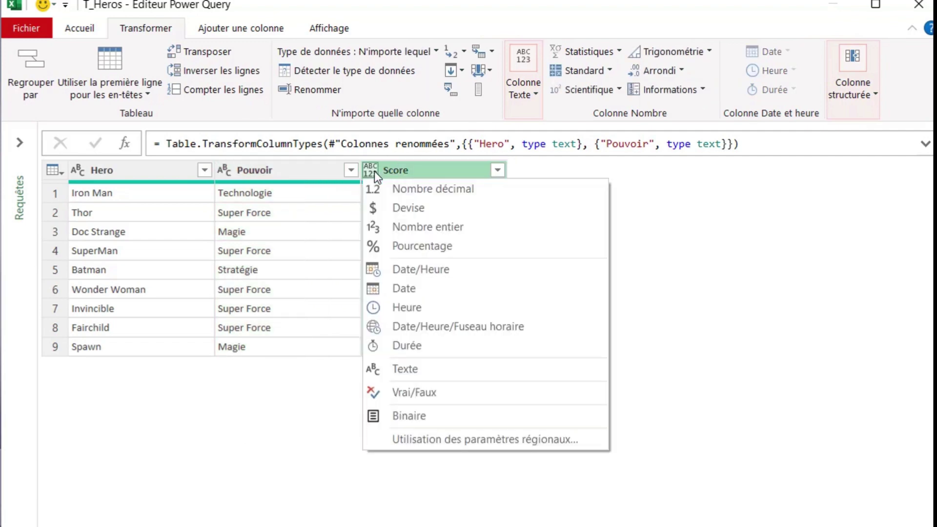
click(389, 229)
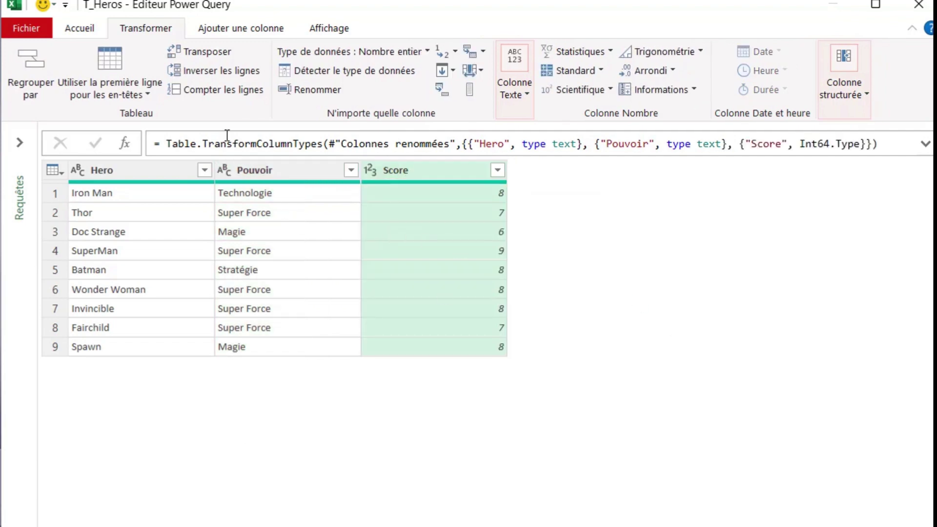
click(87, 28)
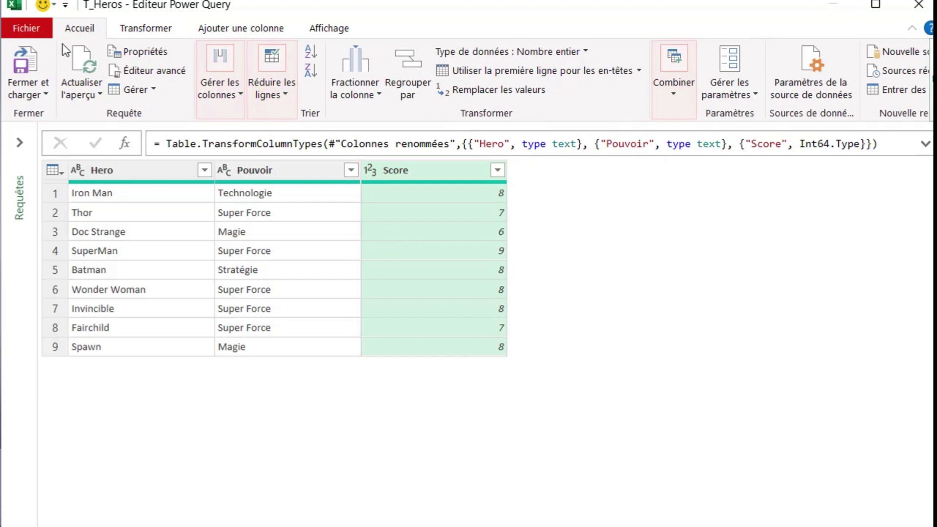
Use Fermer et charger to close the editor and load the hero table into Excel
click(40, 95)
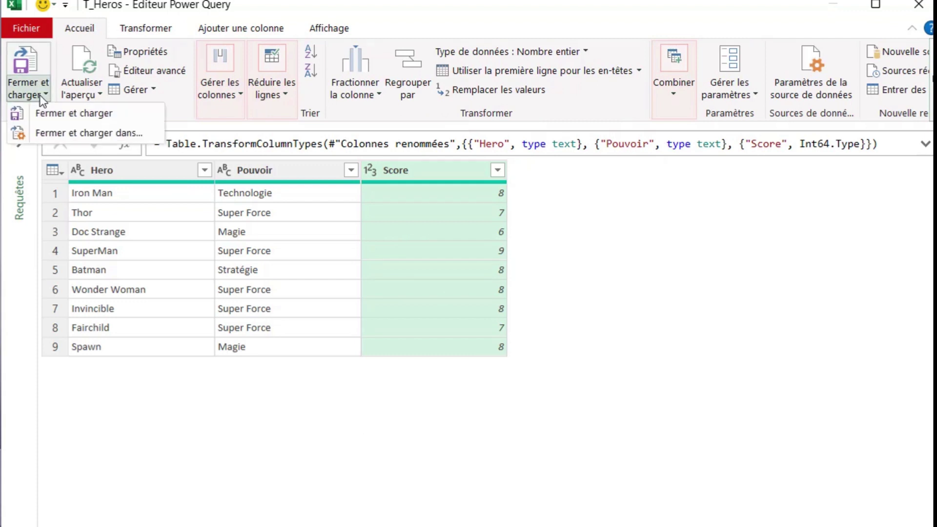
click(61, 116)
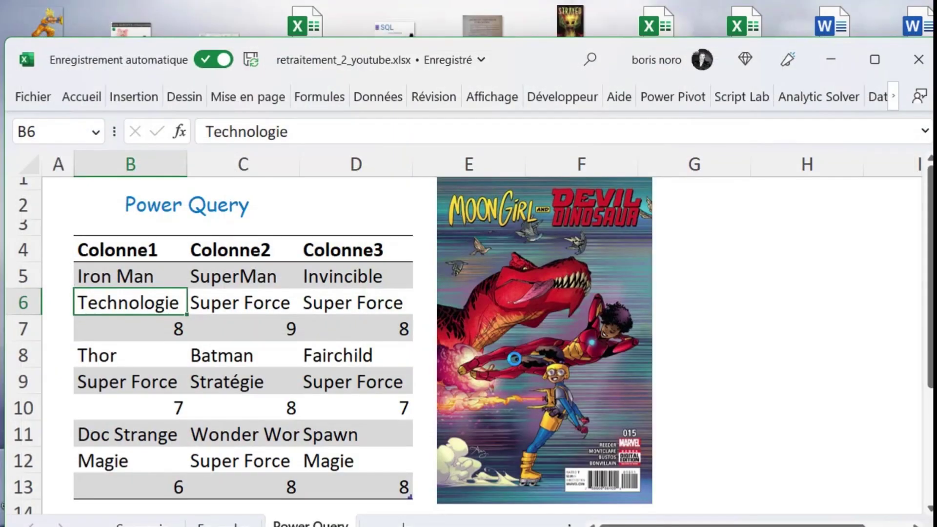